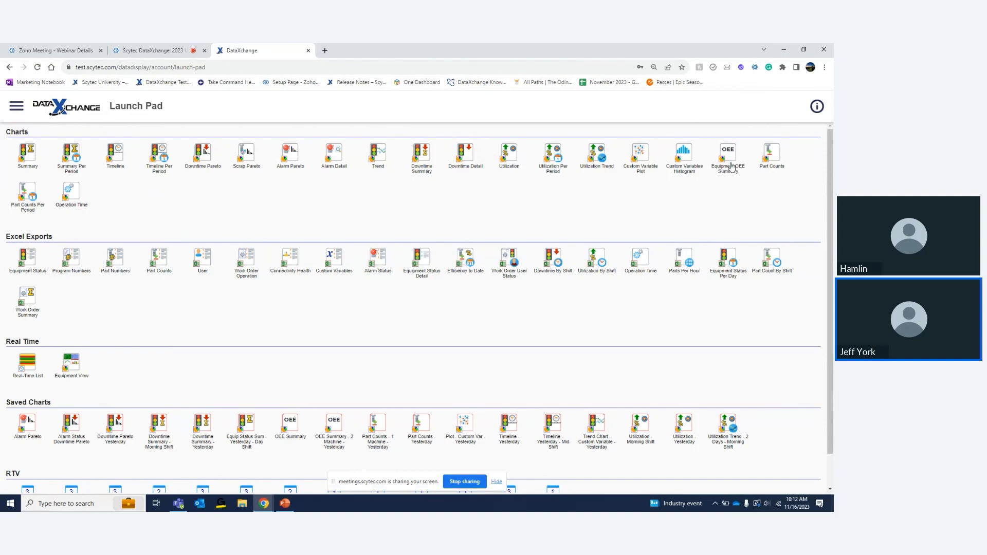
Open the Equipment OEE Summary chart, review its filter settings, and generate it for yesterday with machines 840d and Makino.
left_click(731, 166)
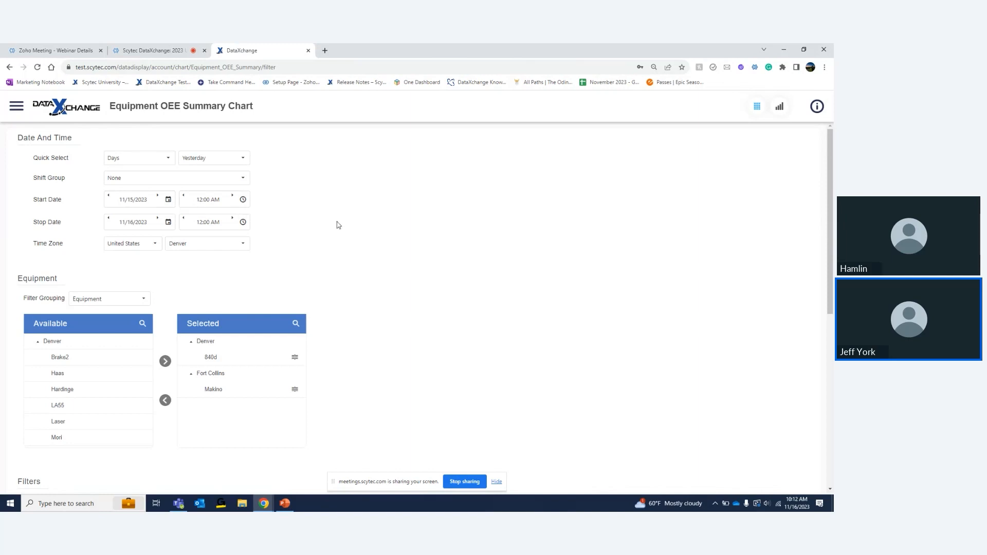
scroll(340, 227, "down", 2)
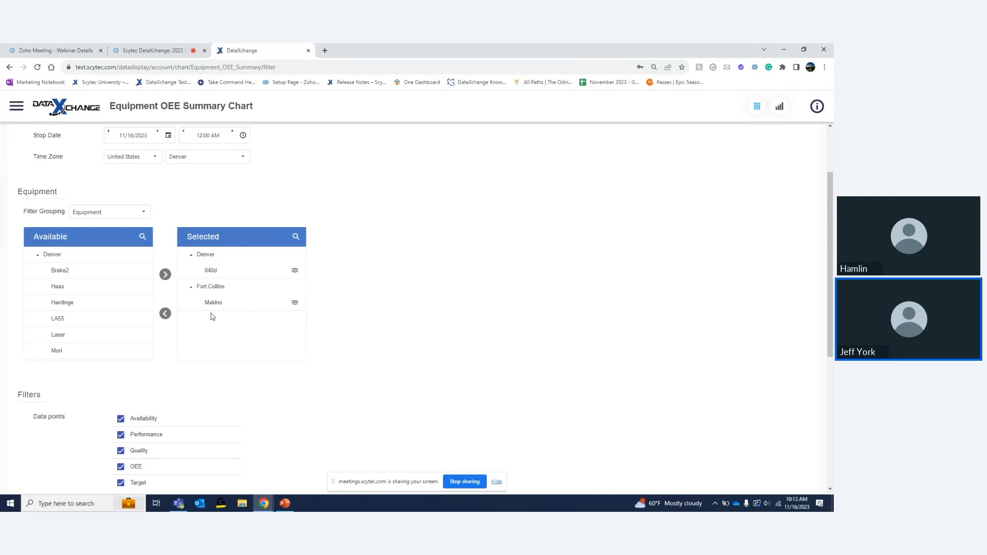
scroll(446, 307, "down", 3)
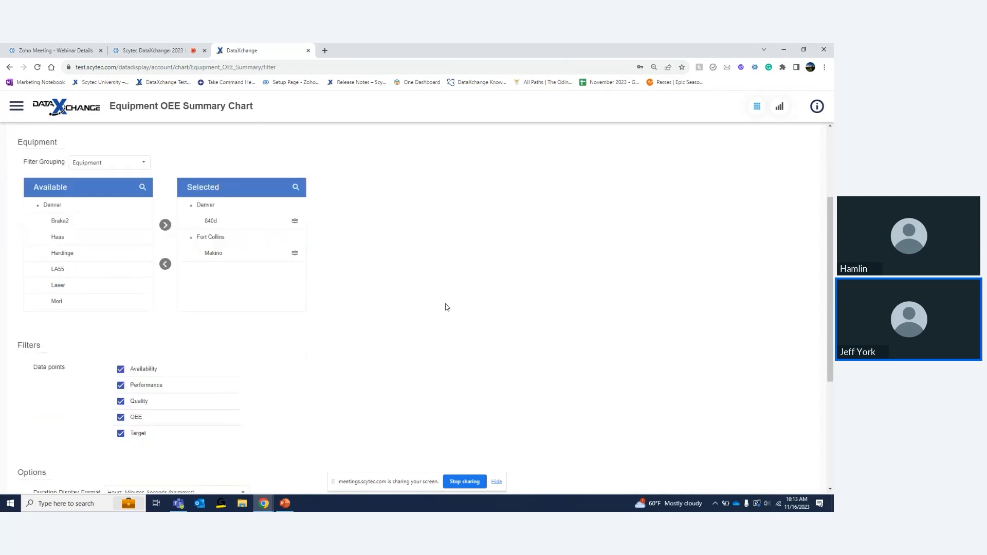
scroll(446, 307, "down", 2)
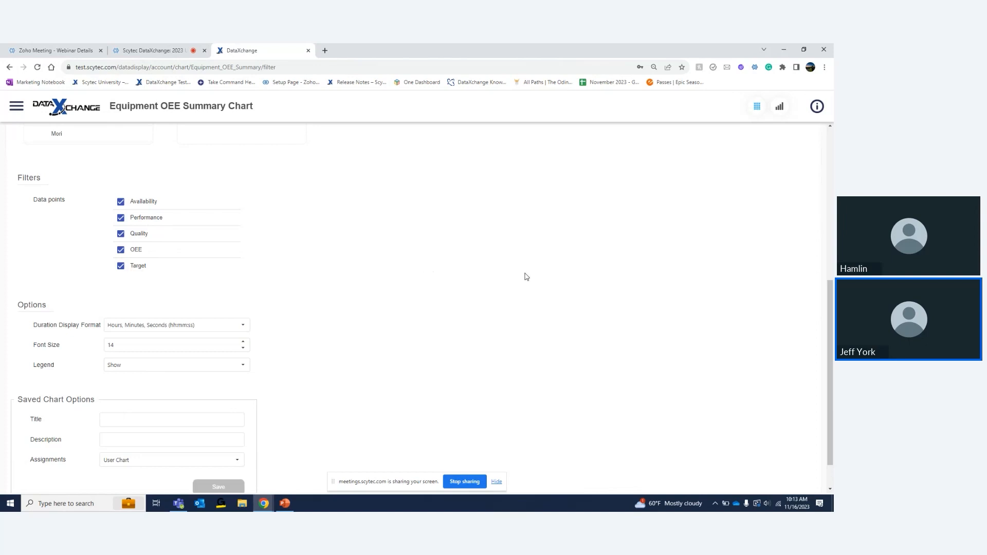
scroll(527, 278, "up", 6)
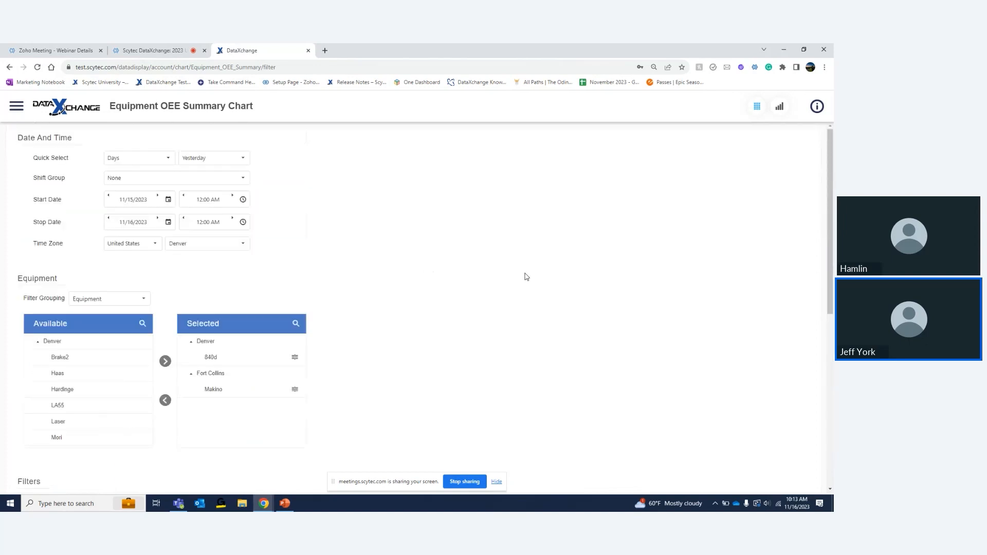
left_click(780, 109)
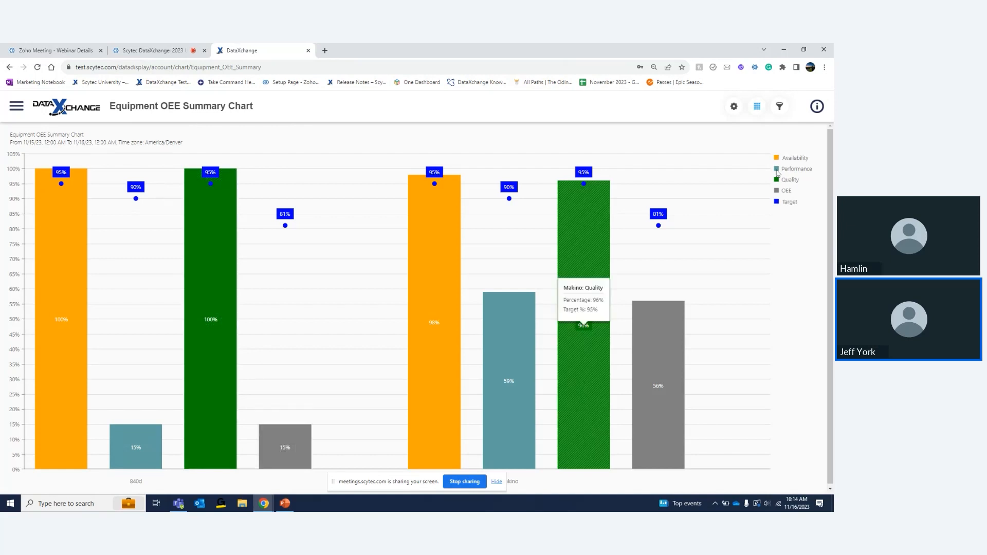
Return to the chart's filter settings and enter OEE Yesterday as the saved chart title.
left_click(780, 107)
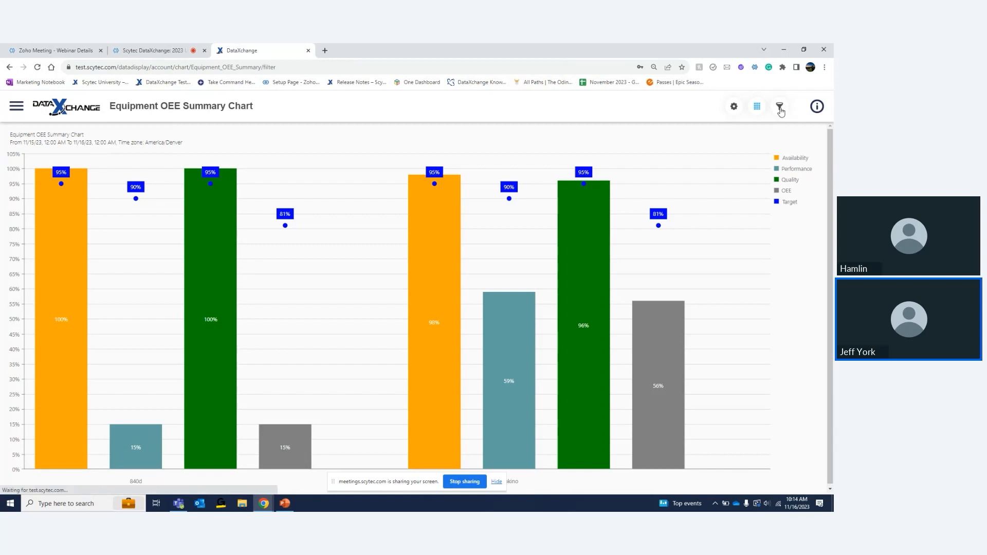
scroll(349, 286, "down", 3)
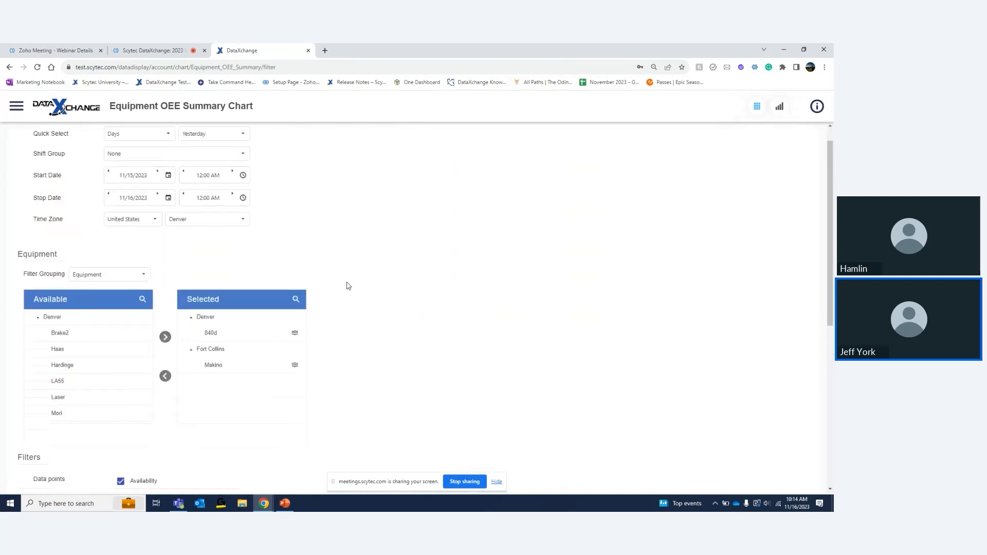
scroll(348, 286, "down", 3)
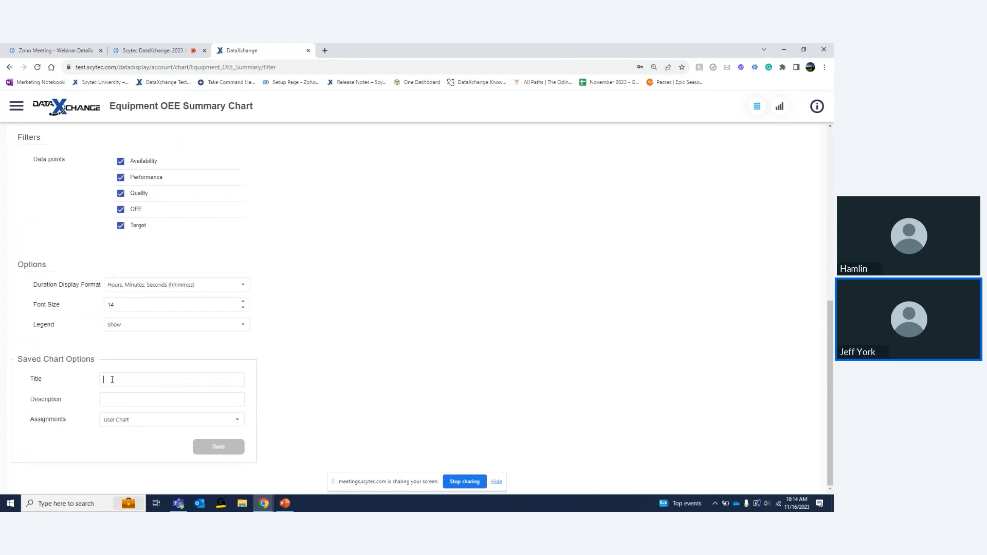
type("d")
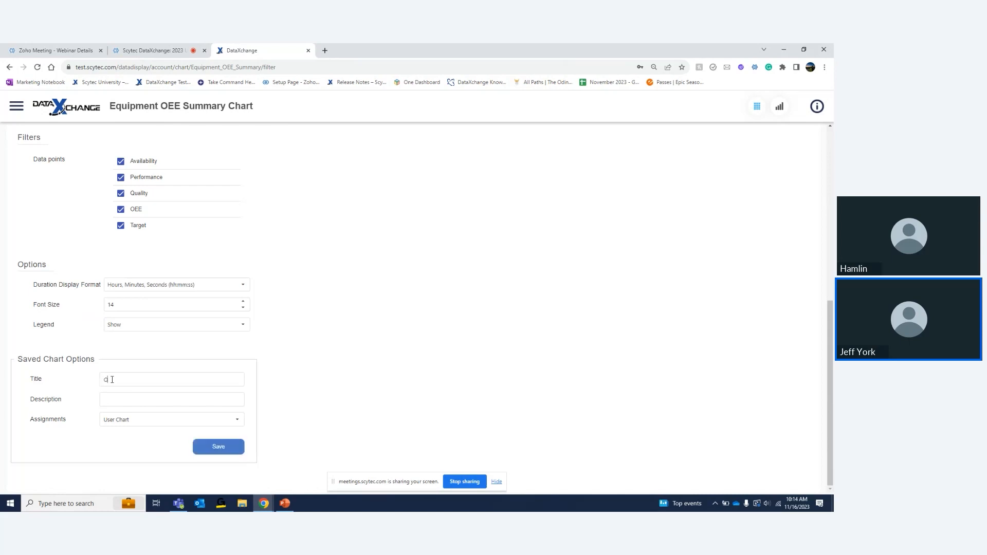
type("E Yesterday")
Try a saved chart description naming the 840 and Makino machines, clear it, and return to the Launch Pad.
left_click(130, 397)
type("840 nd")
key("BackSpace")
type("and Making")
key("BackSpace")
key("BackSpace")
key("BackSpace")
key("BackSpace")
key("BackSpace")
key("BackSpace")
key("BackSpace")
key("BackSpace")
key("BackSpace")
key("BackSpace")
key("BackSpace")
key("BackSpace")
key("BackSpace")
left_click(61, 111)
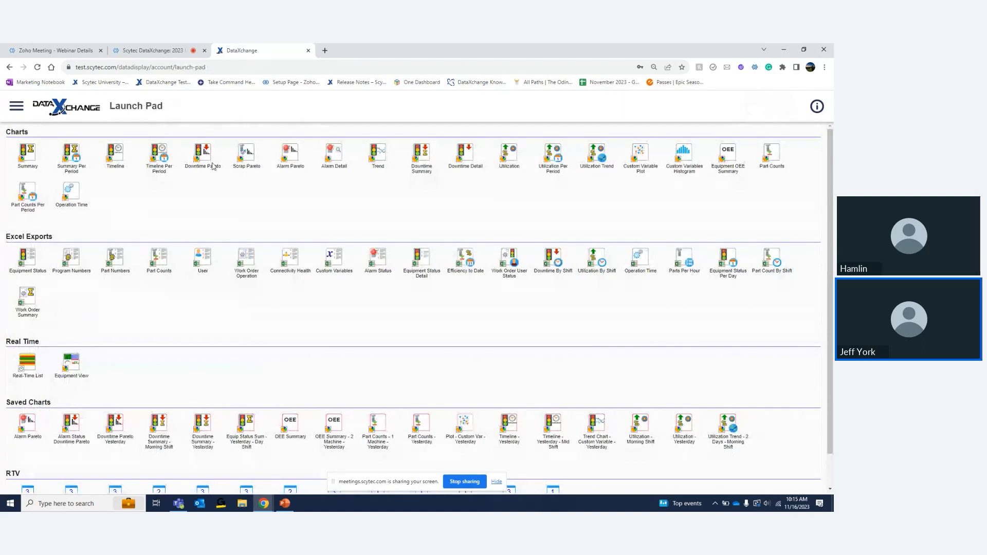
Open the saved chart OEE Summary - 2 Machine - Yesterday and check the Makino availability bar's details.
scroll(214, 164, "down", 2)
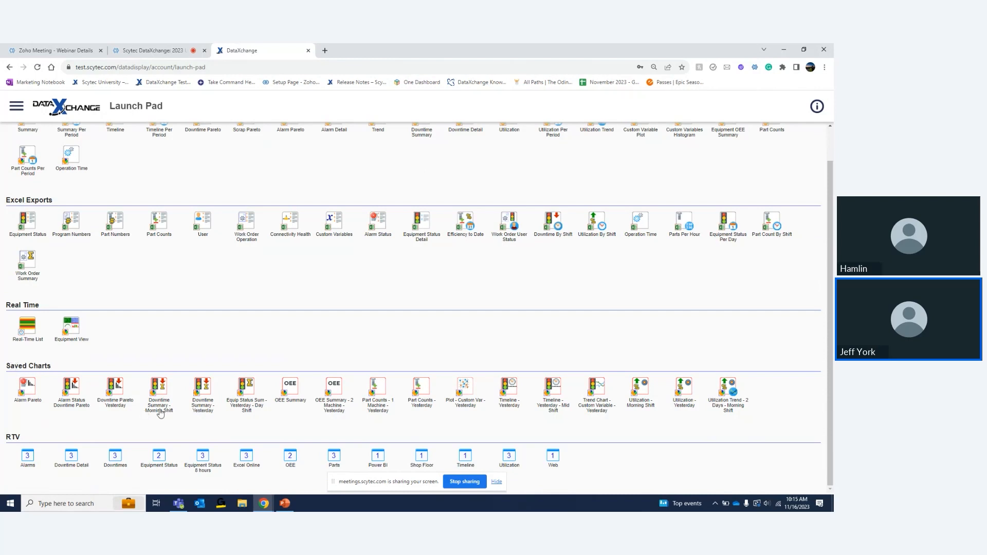
left_click(332, 393)
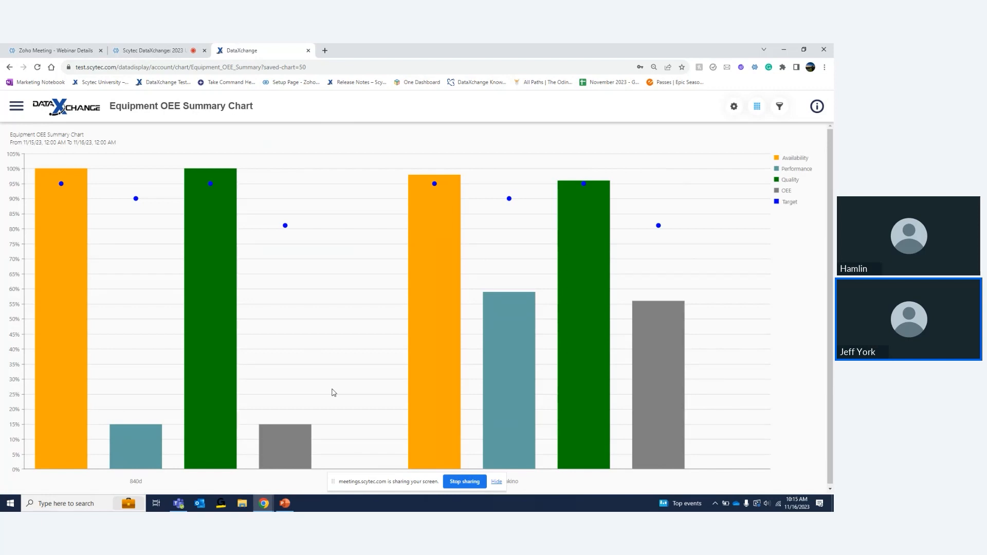
mouse_move(416, 327)
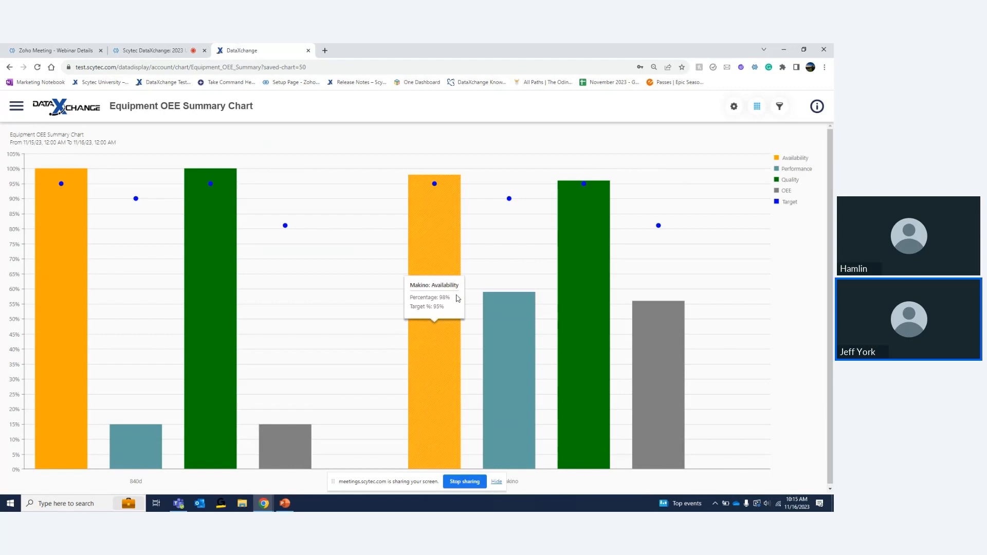
Examine the saved chart's filter settings, including its data points, URL copy option, title, group assignments and schedule options.
left_click(779, 108)
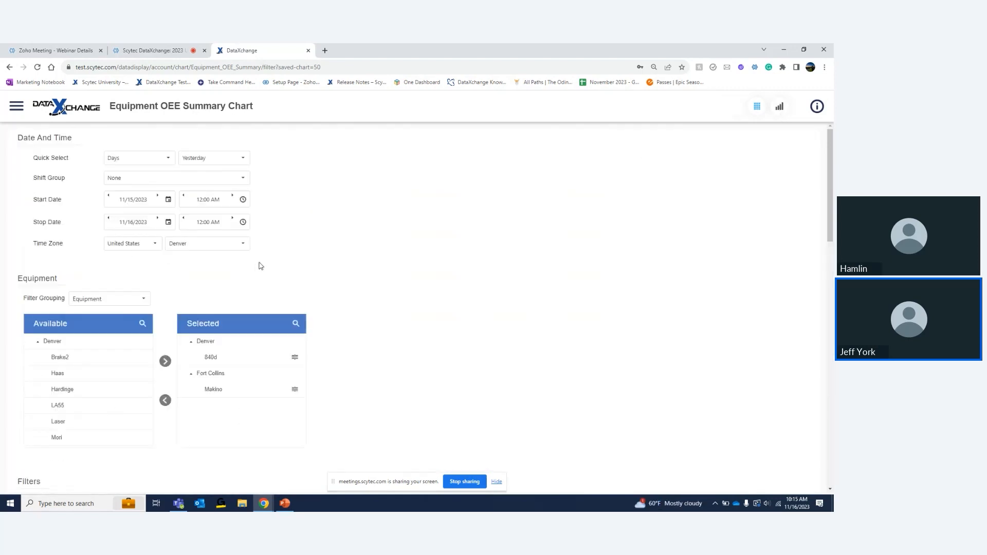
scroll(508, 259, "down", 4)
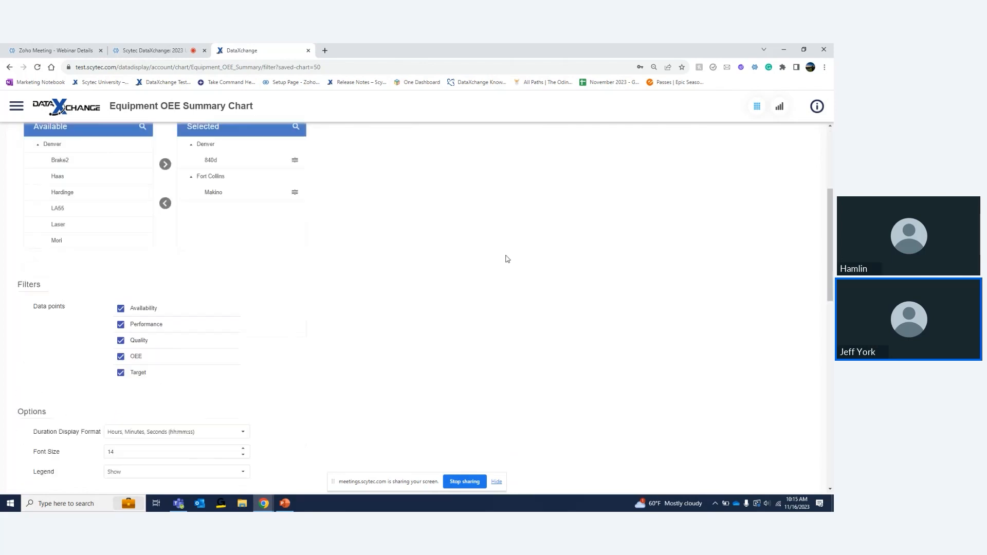
scroll(508, 259, "down", 2)
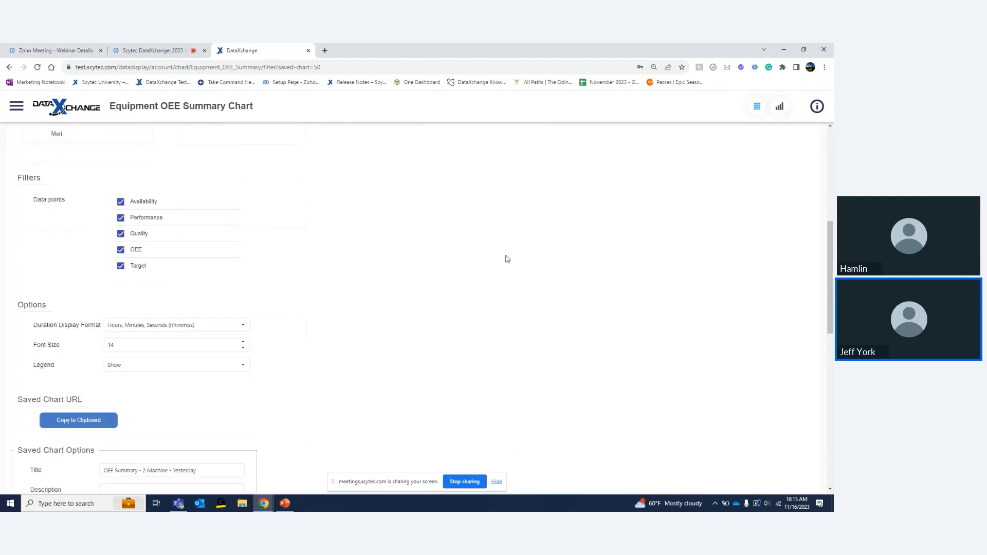
scroll(508, 259, "down", 5)
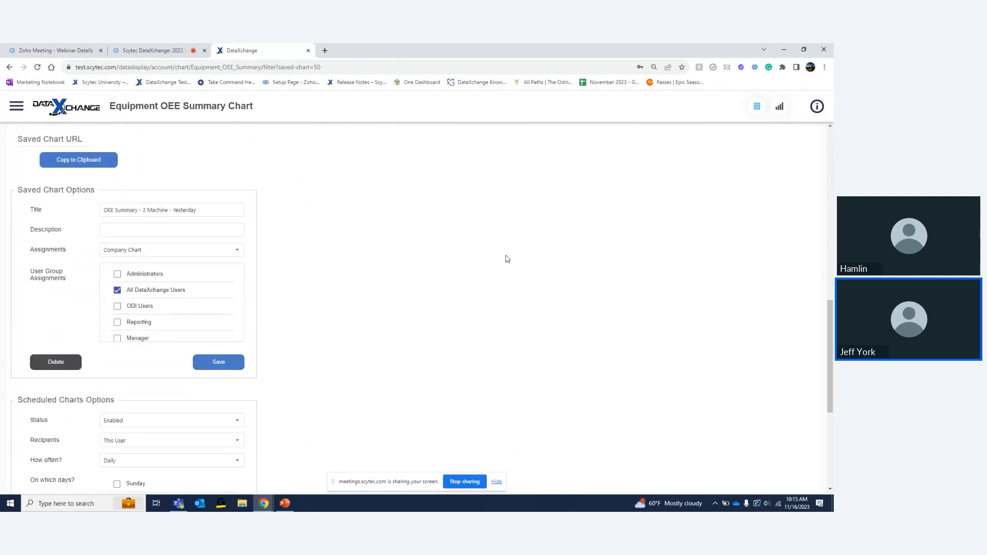
scroll(147, 236, "down", 2)
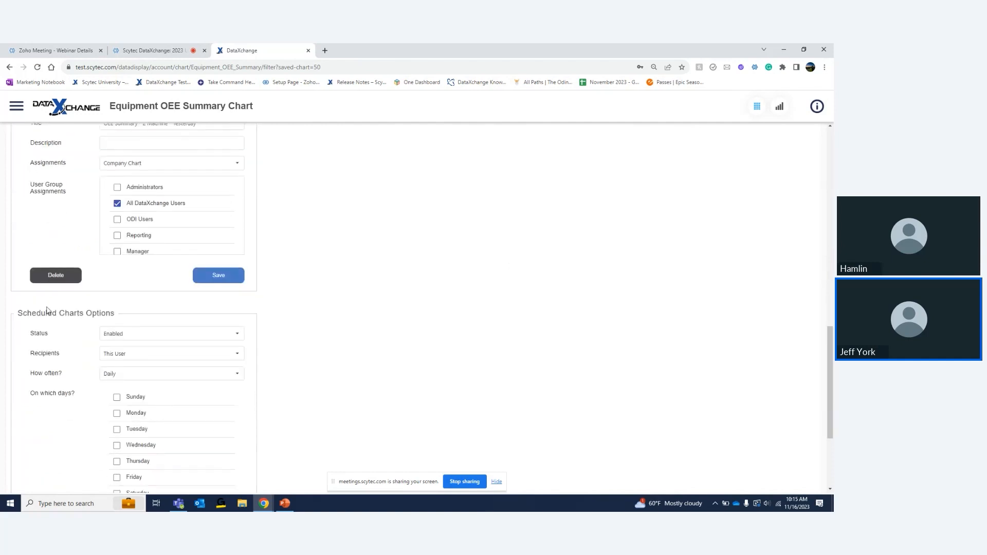
scroll(173, 306, "up", 2)
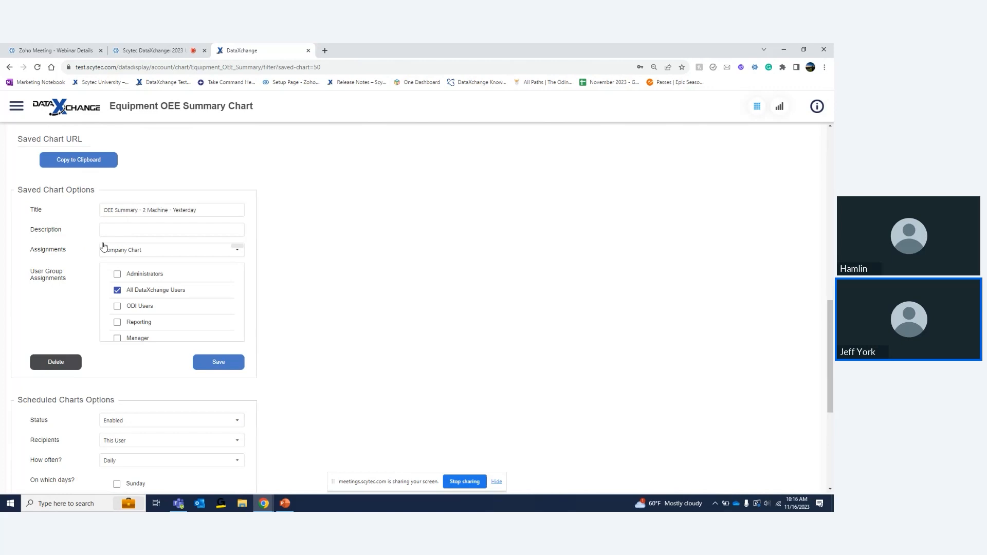
scroll(338, 229, "up", 1)
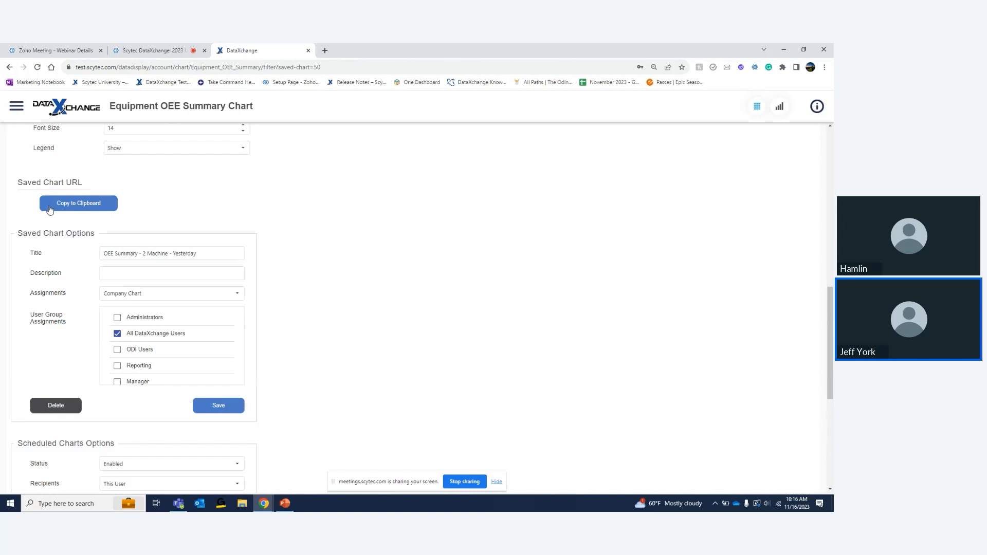
scroll(196, 200, "down", 1)
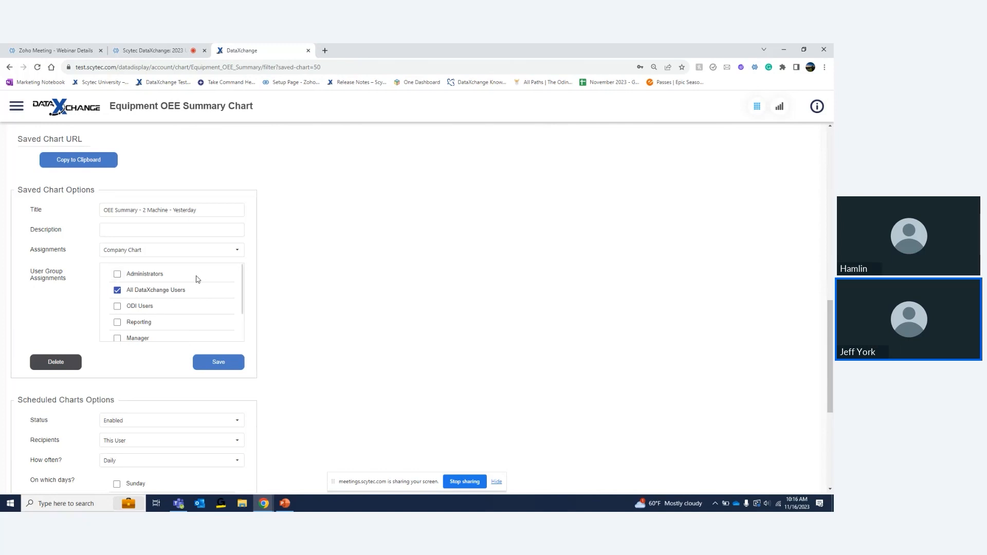
Set the scheduled chart's recipients to Company Group and include All DataXchange Users.
scroll(77, 201, "down", 5)
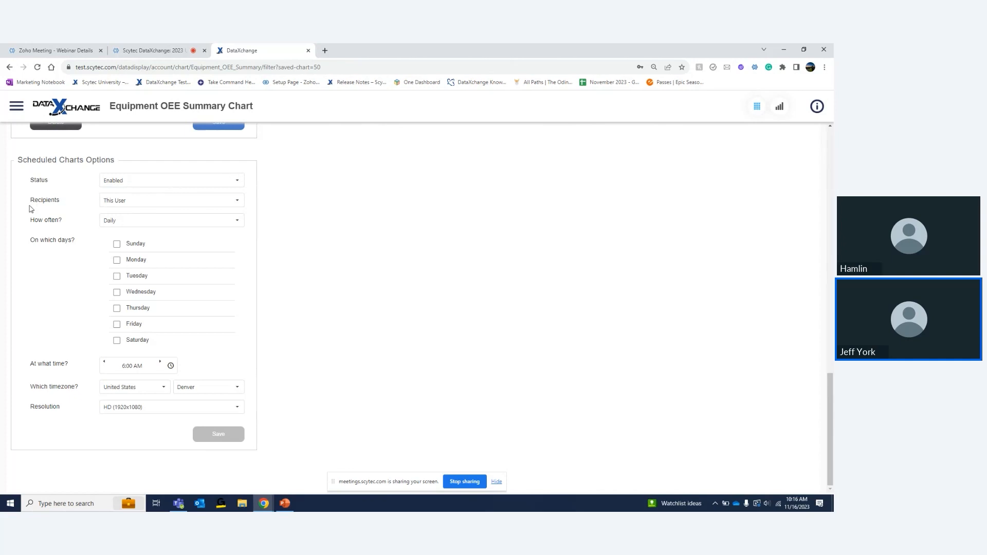
left_click(138, 204)
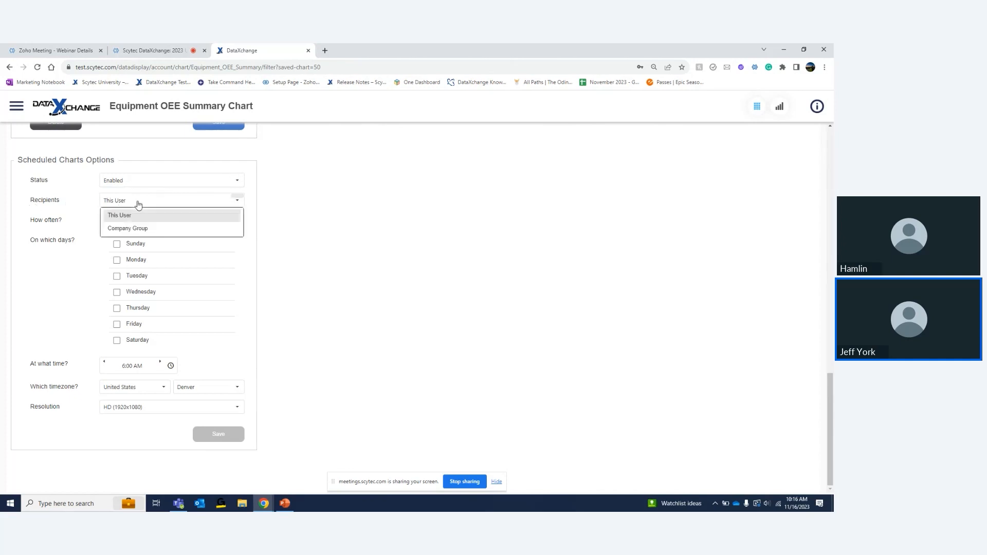
left_click(126, 230)
left_click(118, 242)
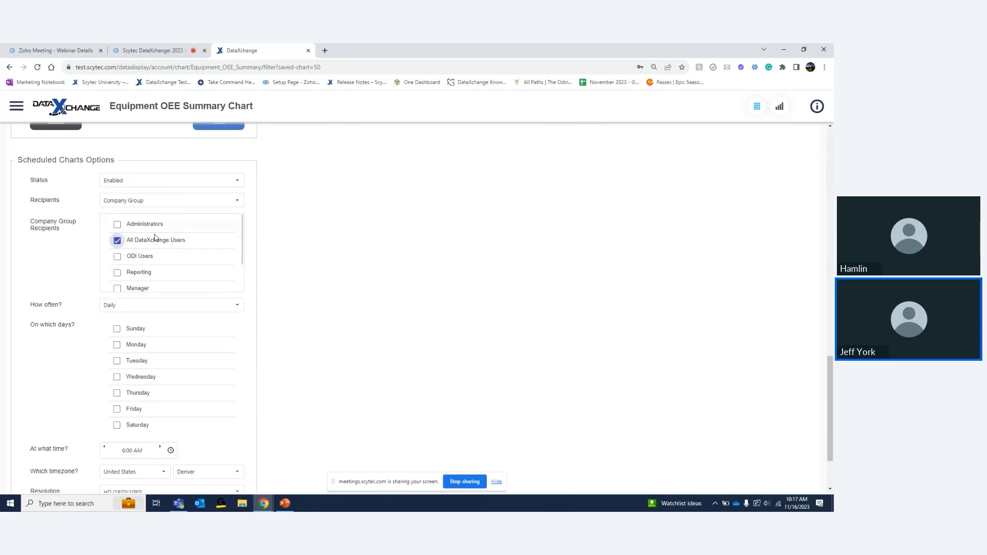
Schedule the daily chart for Monday, Tuesday, Wednesday, Thursday and Friday.
scroll(353, 235, "down", 1)
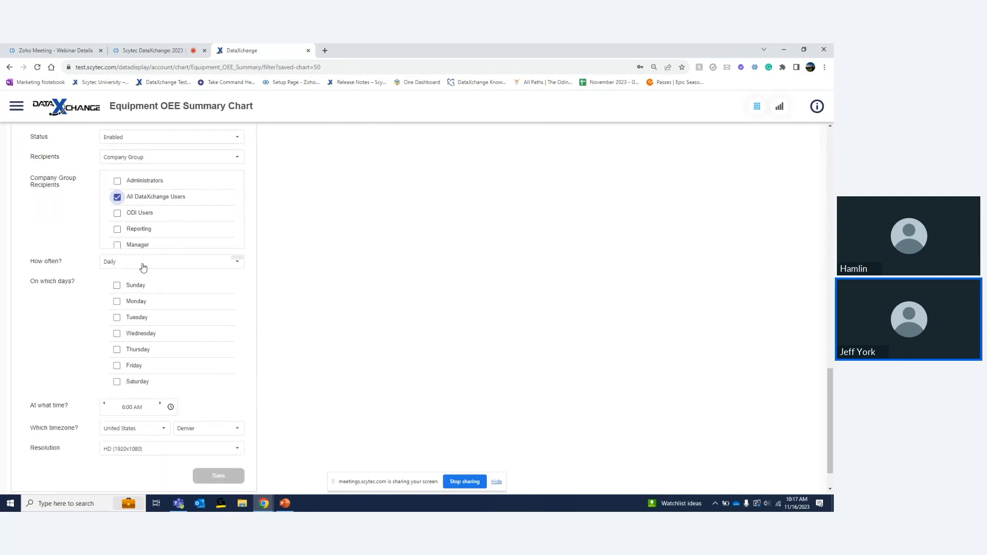
left_click(117, 303)
left_click(117, 318)
left_click(117, 334)
left_click(117, 352)
left_click(117, 366)
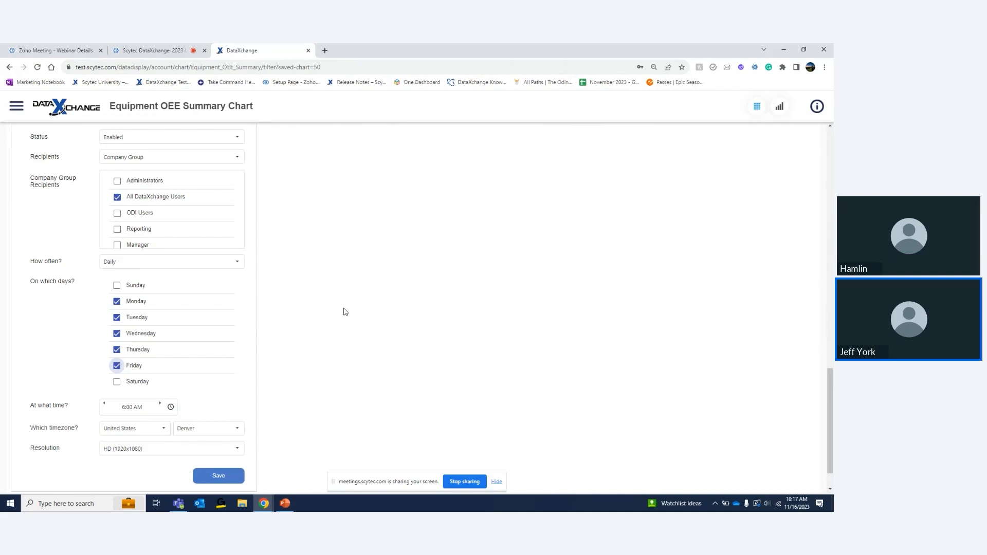
Set the scheduled chart's send time to 7:30 AM and return to the Launch Pad.
scroll(28, 353, "down", 1)
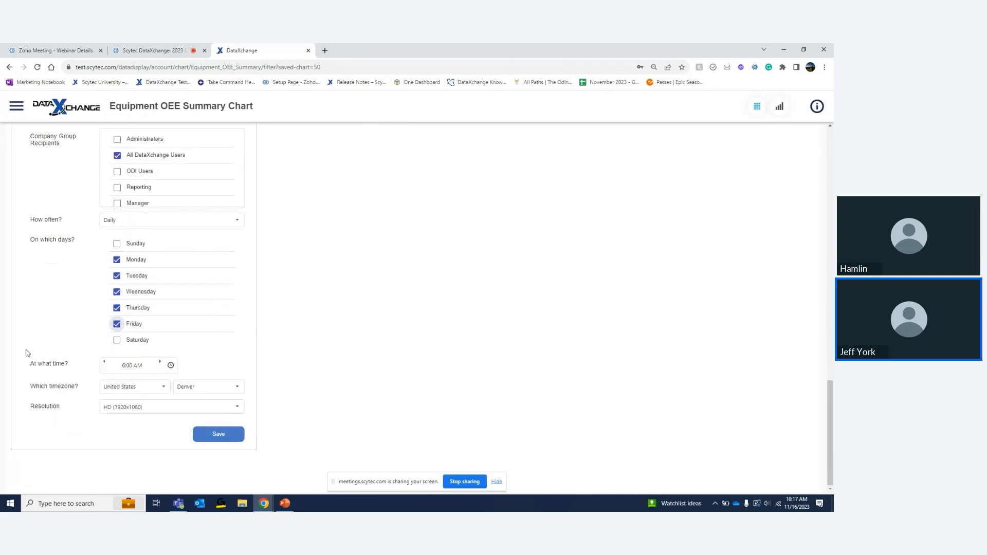
left_click(160, 362)
left_click(178, 411)
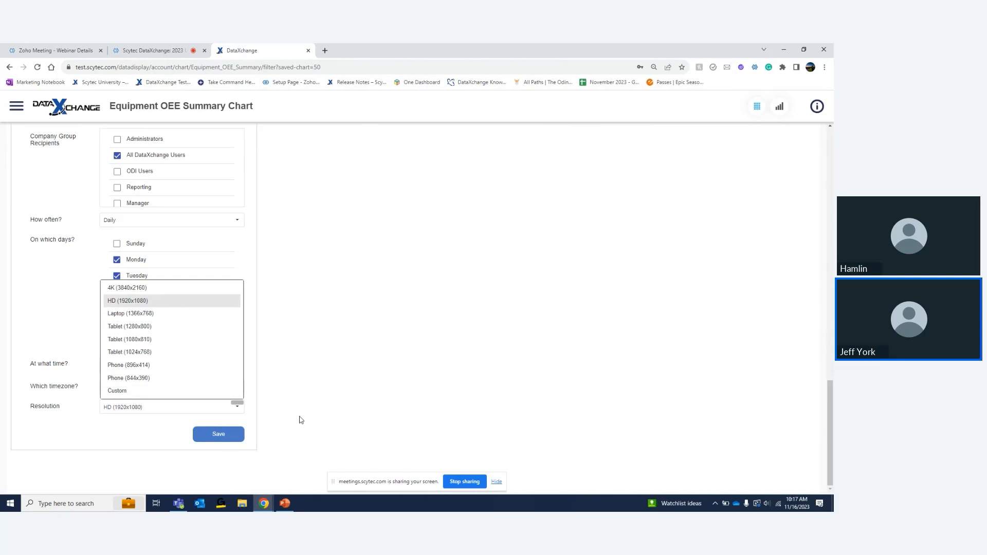
left_click(348, 398)
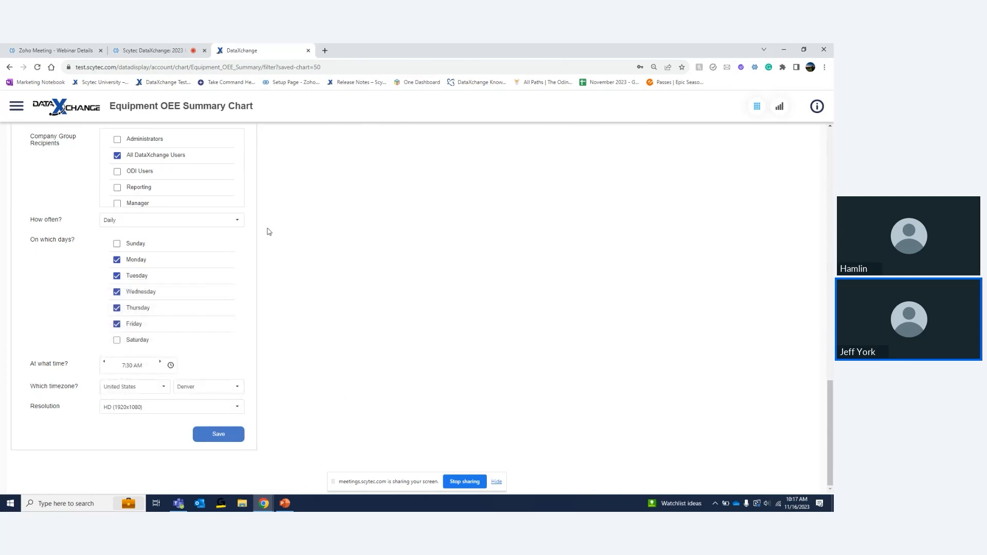
left_click(67, 110)
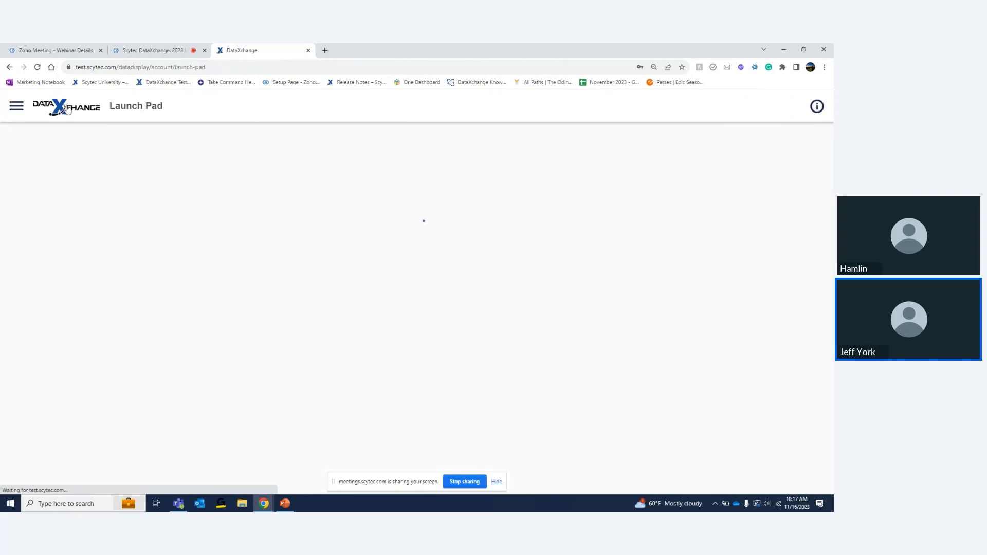
Switch to PowerPoint, start the slide show from slide 11, RTV Charts in Data Display, and advance one slide.
left_click(284, 506)
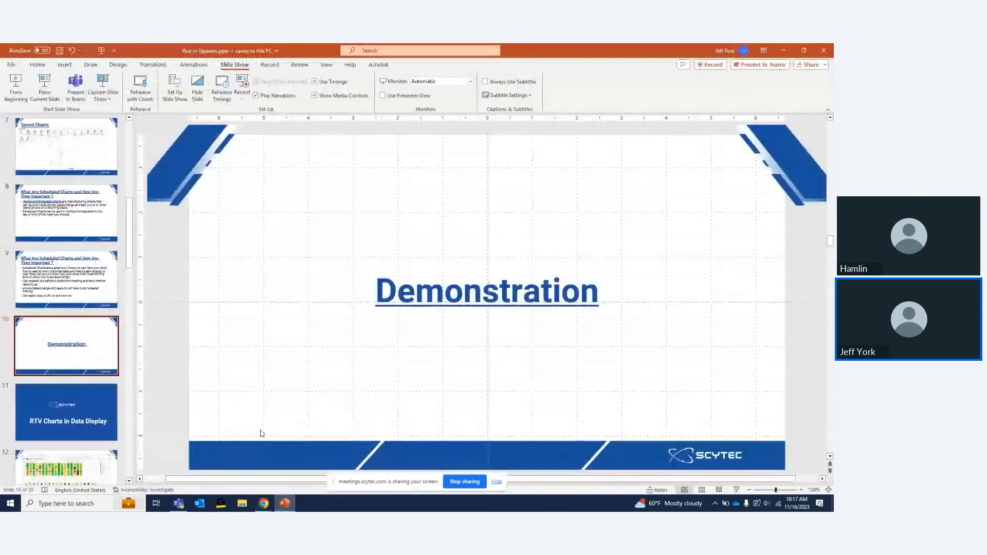
left_click(86, 418)
left_click(40, 88)
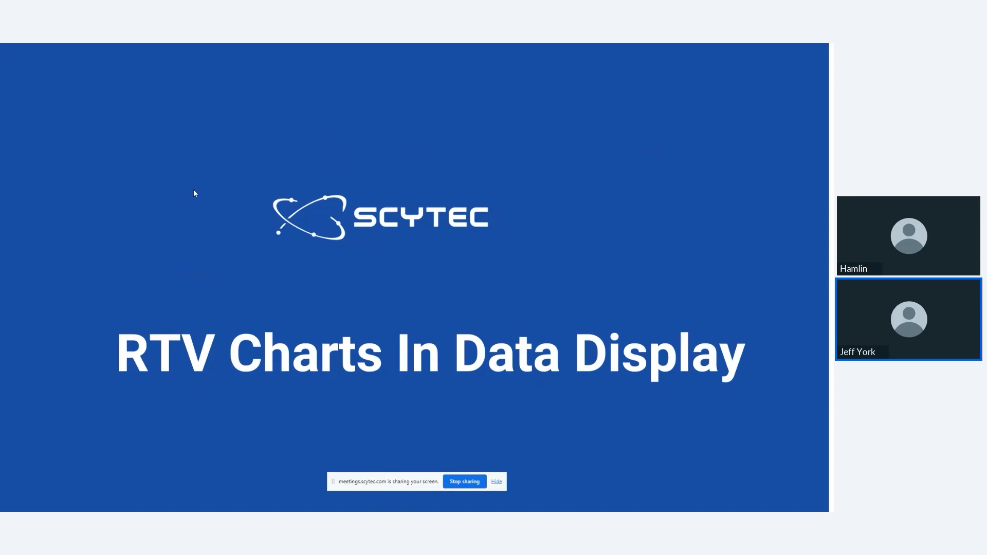
left_click(194, 190)
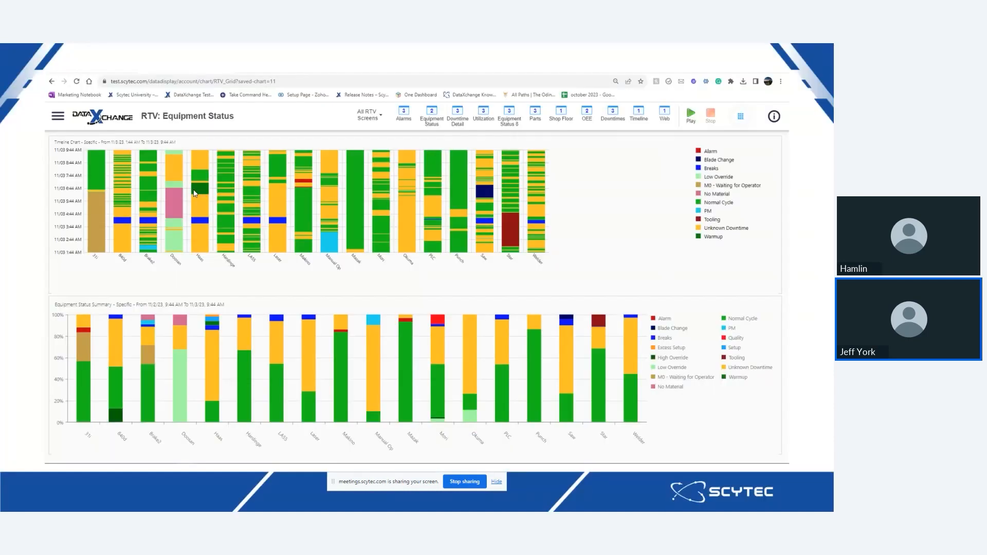